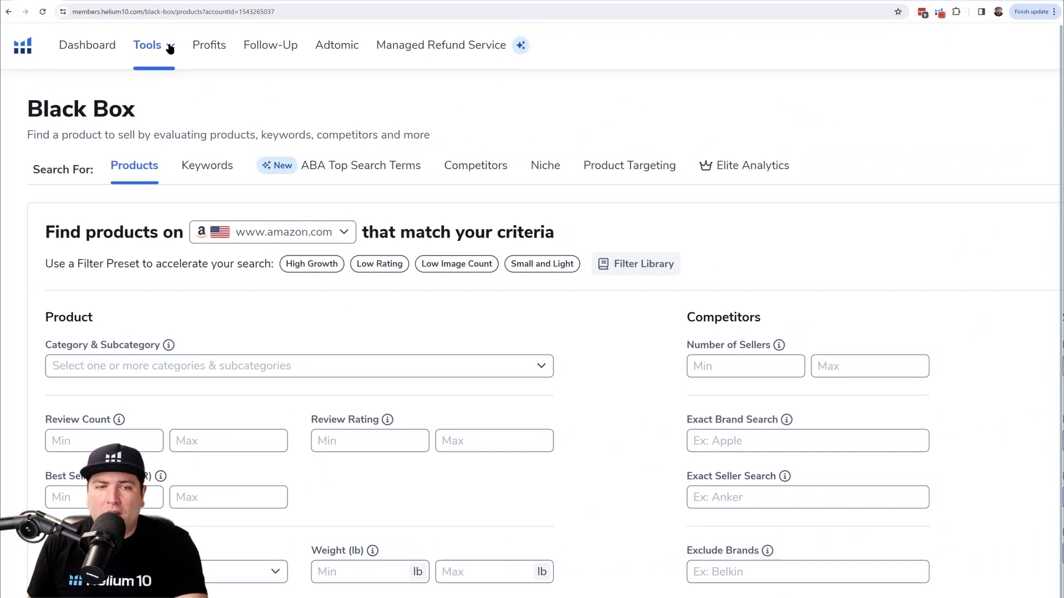
- Open the amazon.com marketplace list and scroll down to later countries like amazon.com.br
left_click(169, 48)
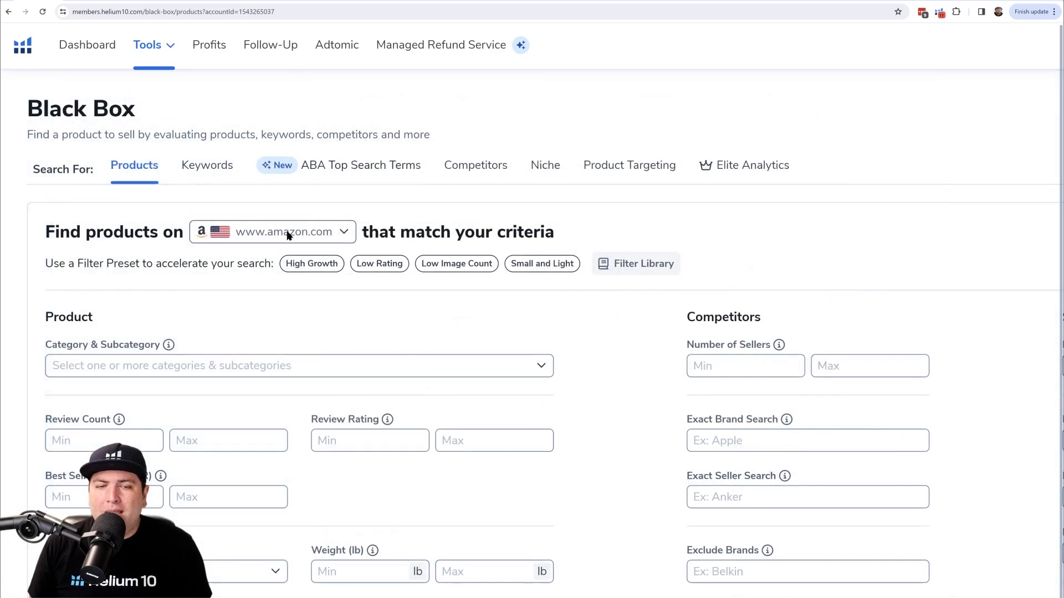
left_click(285, 233)
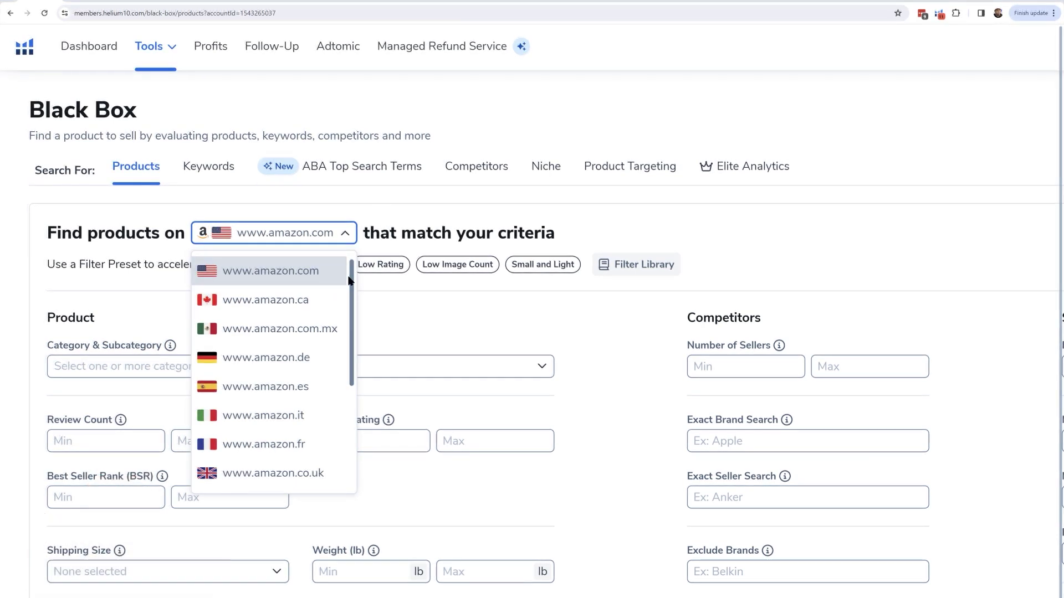
left_click_drag(349, 280, 345, 397)
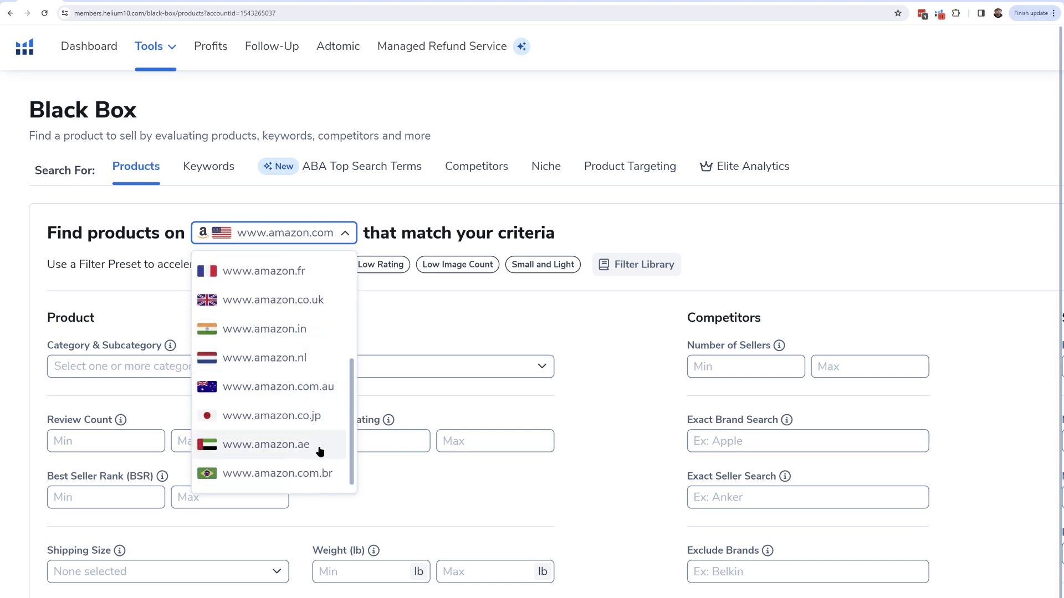
- Close the marketplace list keeping amazon.com, and zoom the page out twice
left_click(717, 113)
key("ctrl+minus")
key("ctrl+minus")
key("ctrl+minus")
key("ctrl+minus")
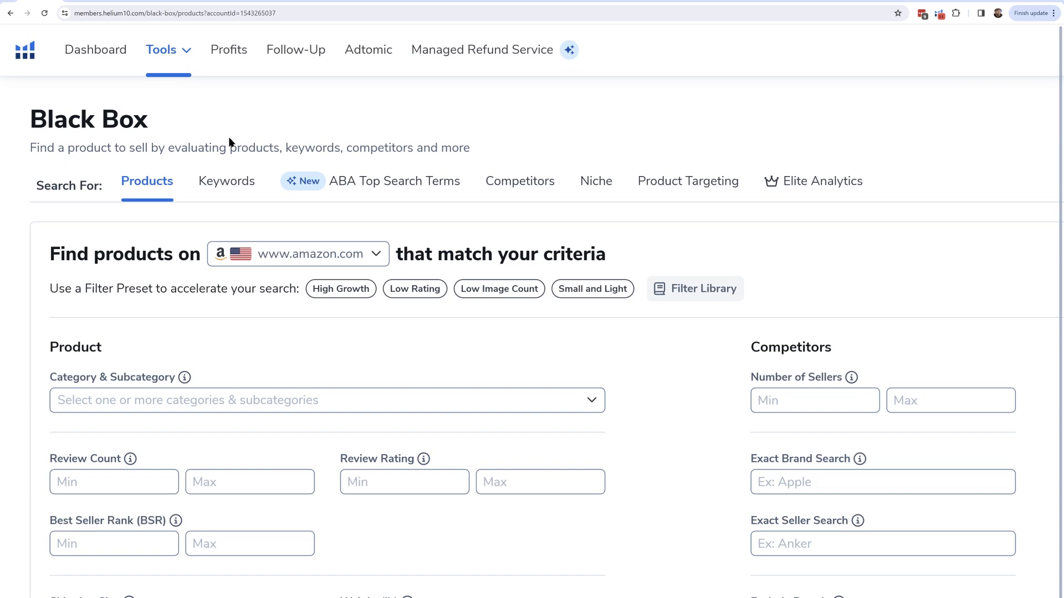
key("ctrl+minus")
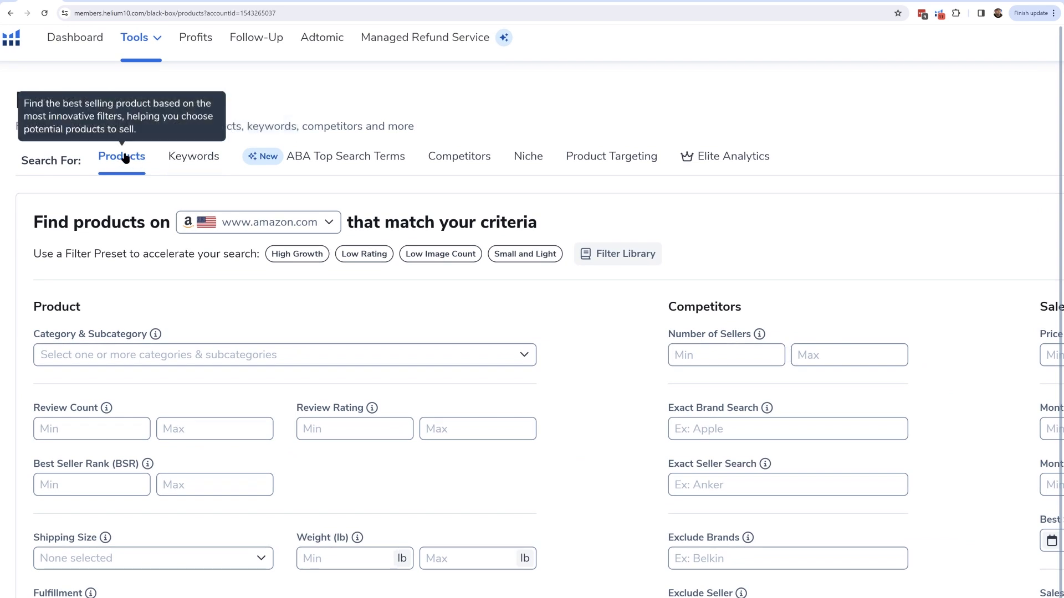
- Scroll down through the empty Products filter form and back up
scroll(510, 301, "down", 1)
scroll(510, 301, "down", 3)
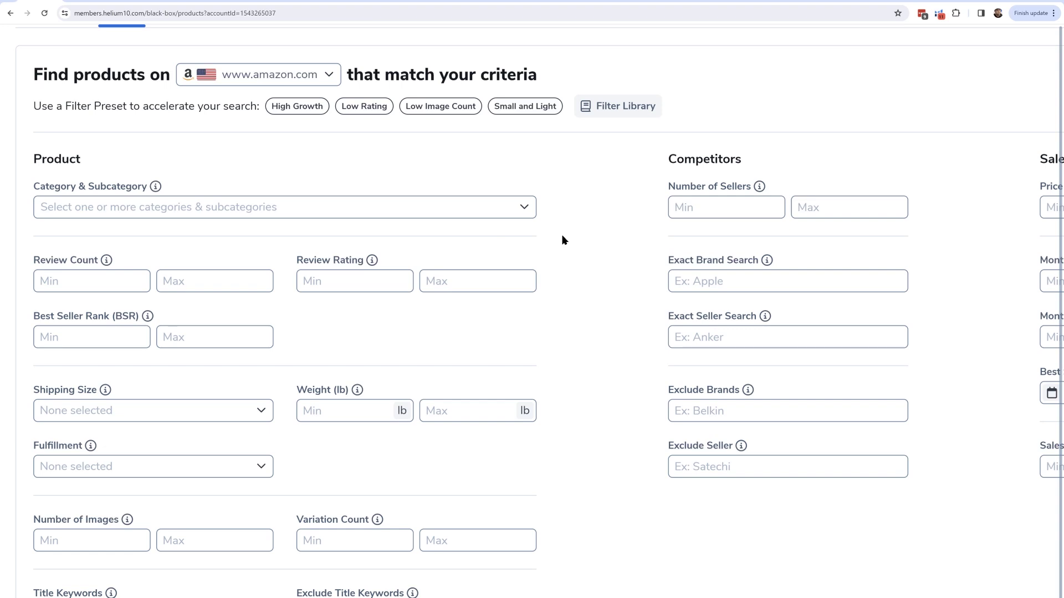
scroll(562, 237, "down", 2)
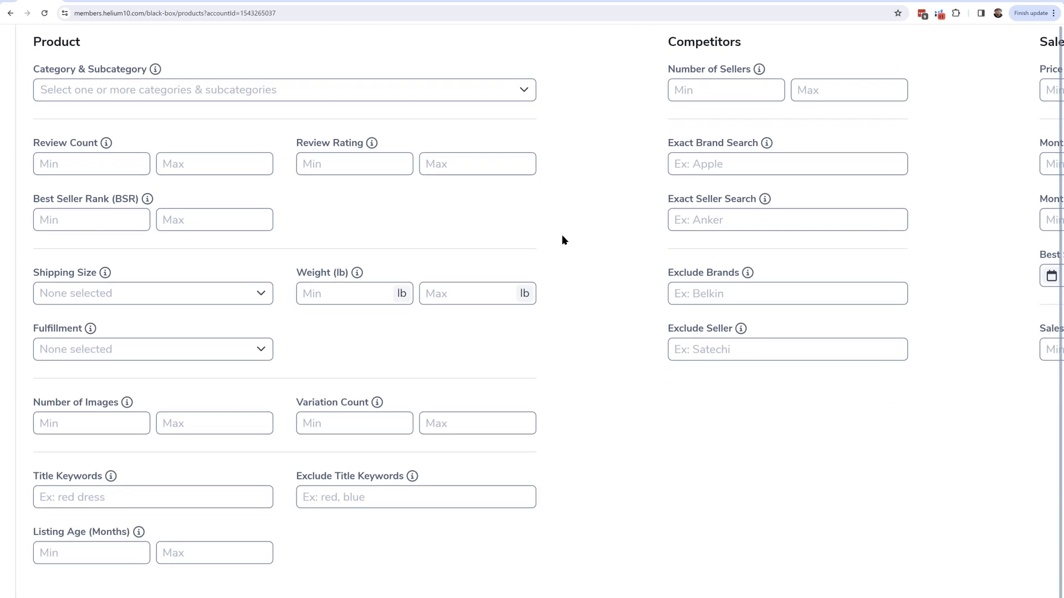
scroll(562, 240, "up", 2)
scroll(561, 240, "up", 2)
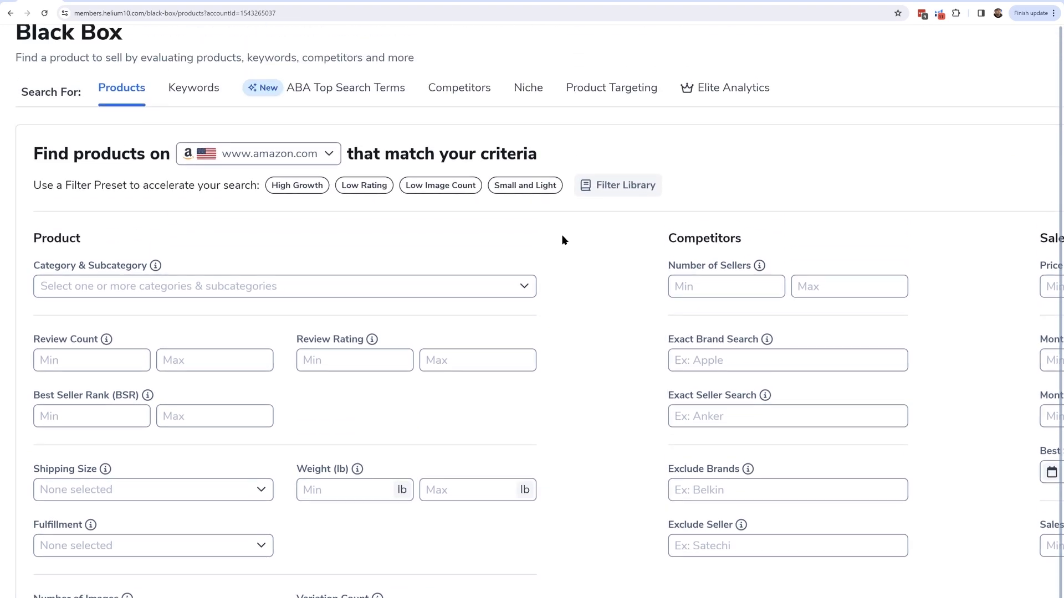